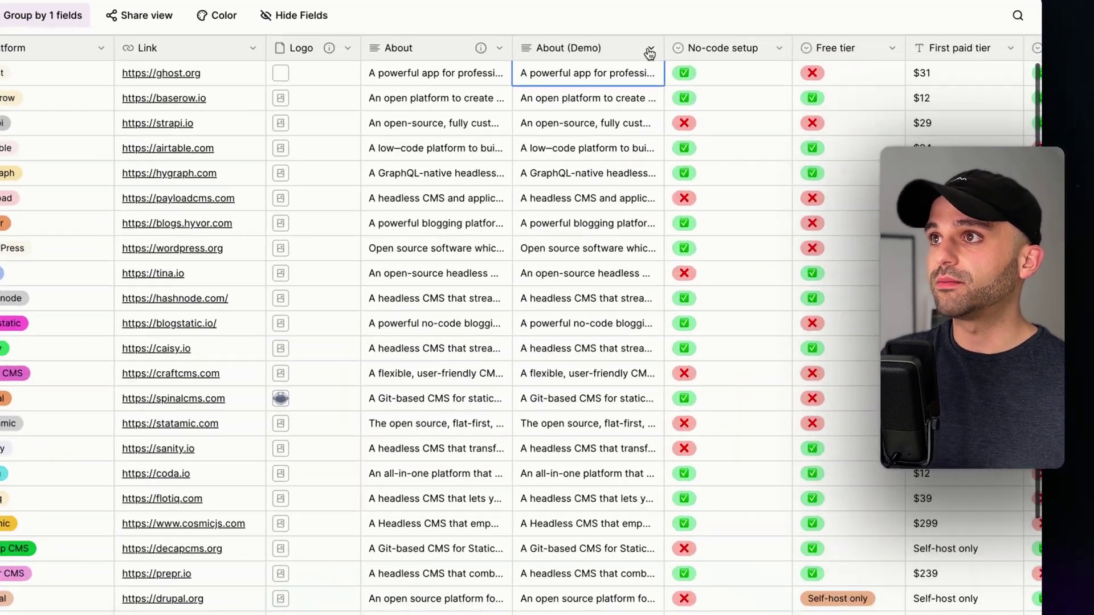
Confirm the About (Demo) field is Long text with rich formatting, leaving it unchanged.
{"action": "left_click", "coordinate": [440, 176]}
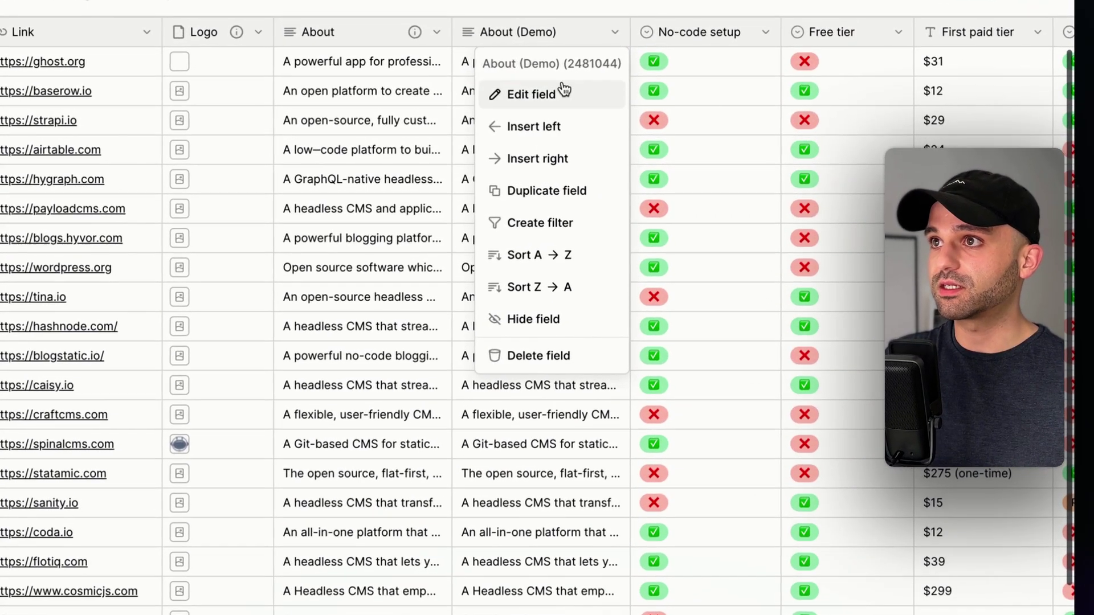
{"action": "left_click", "coordinate": [558, 94]}
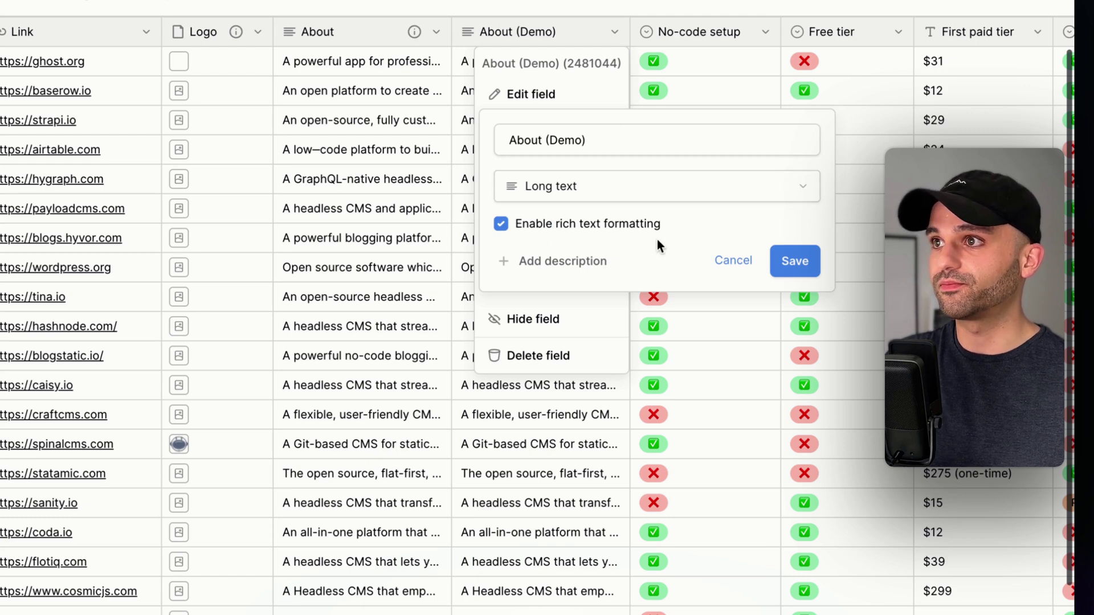
{"action": "left_click", "coordinate": [589, 94]}
Expand row 2's About (Demo) rich text to review its Benefits list, then return to the table.
{"action": "left_click", "coordinate": [589, 93]}
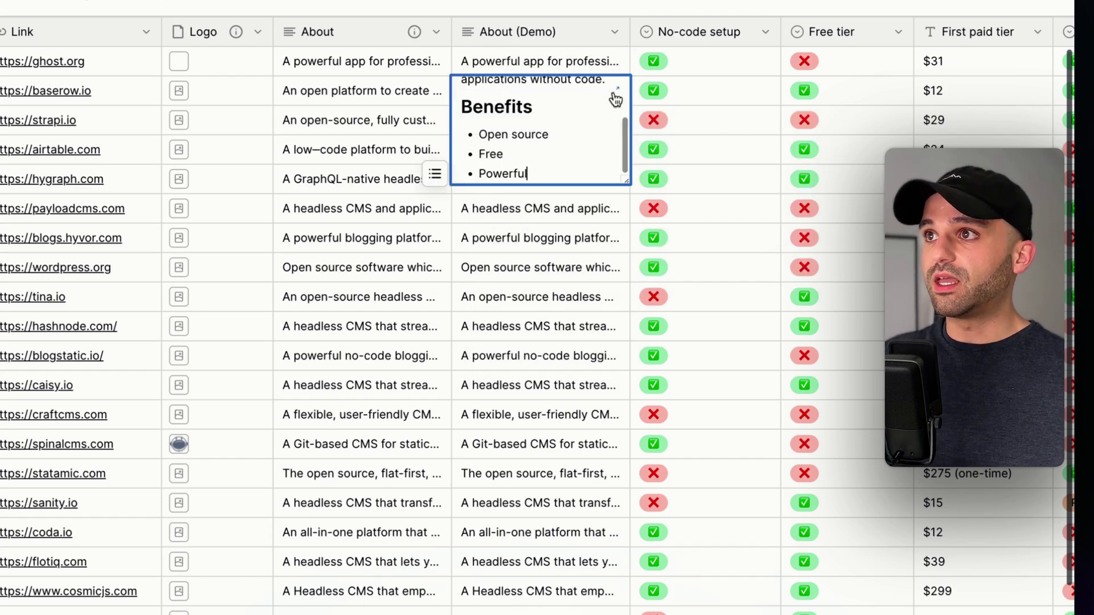
{"action": "left_click", "coordinate": [617, 89]}
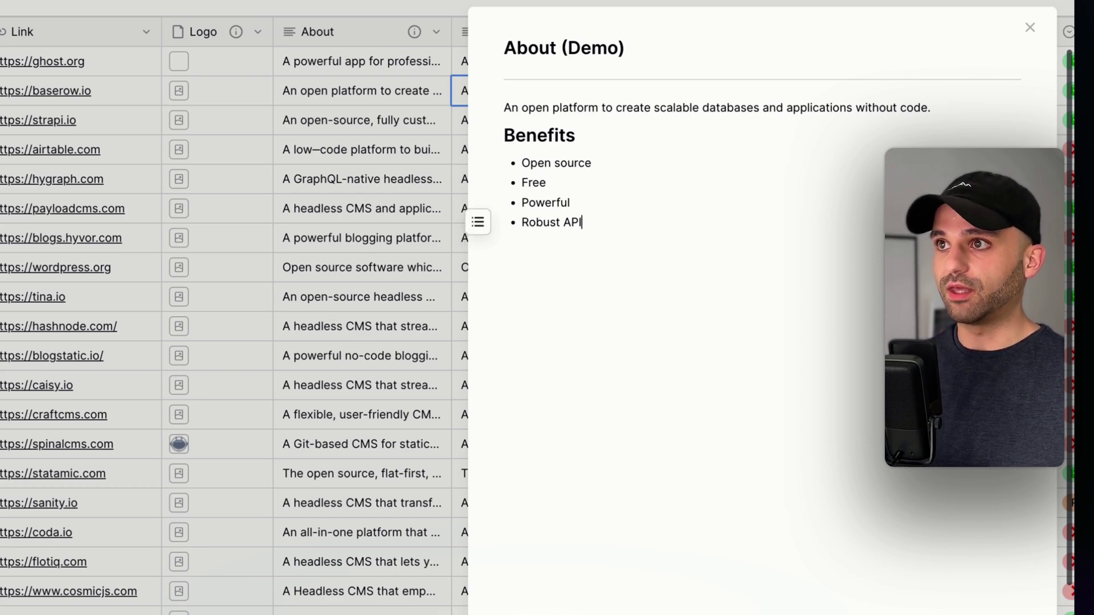
{"action": "key", "text": "Escape"}
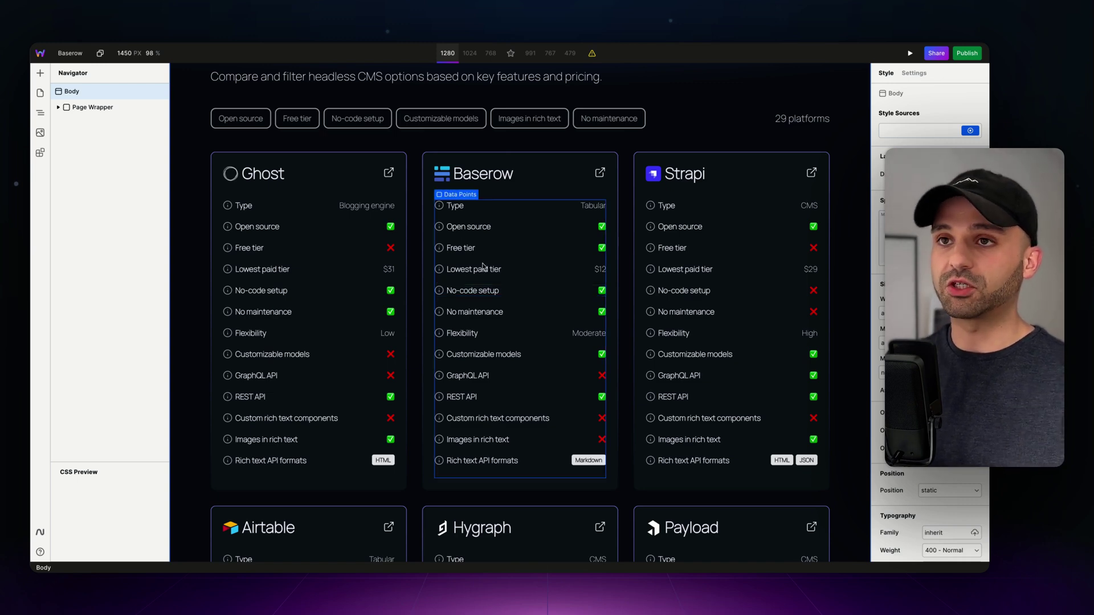
Insert an HTML Embed into the Ghost card's heading.
{"action": "left_click", "coordinate": [291, 184]}
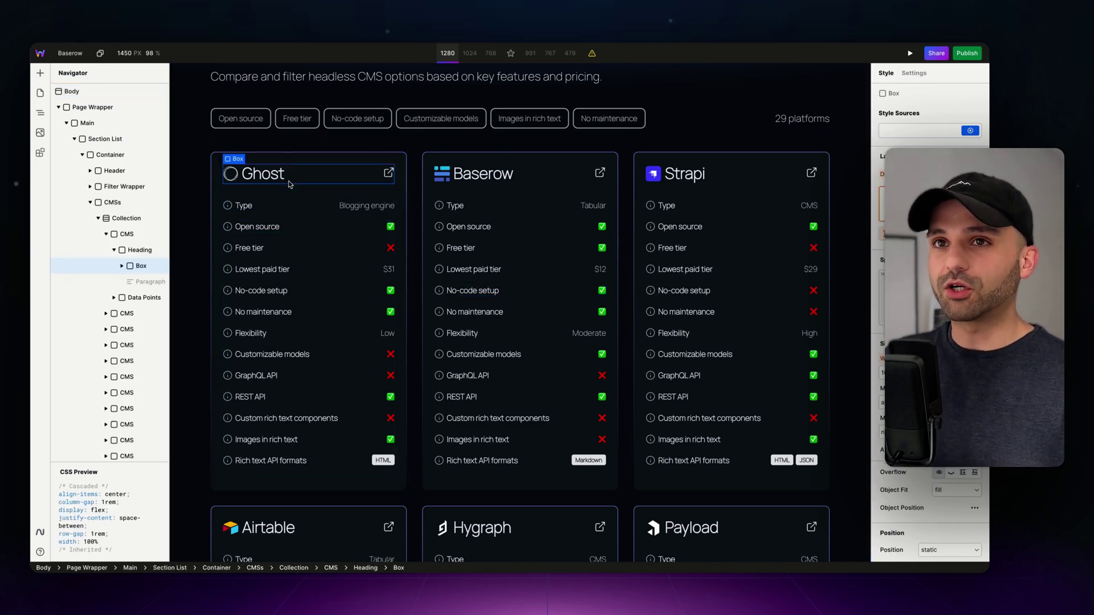
{"action": "left_click", "coordinate": [41, 73]}
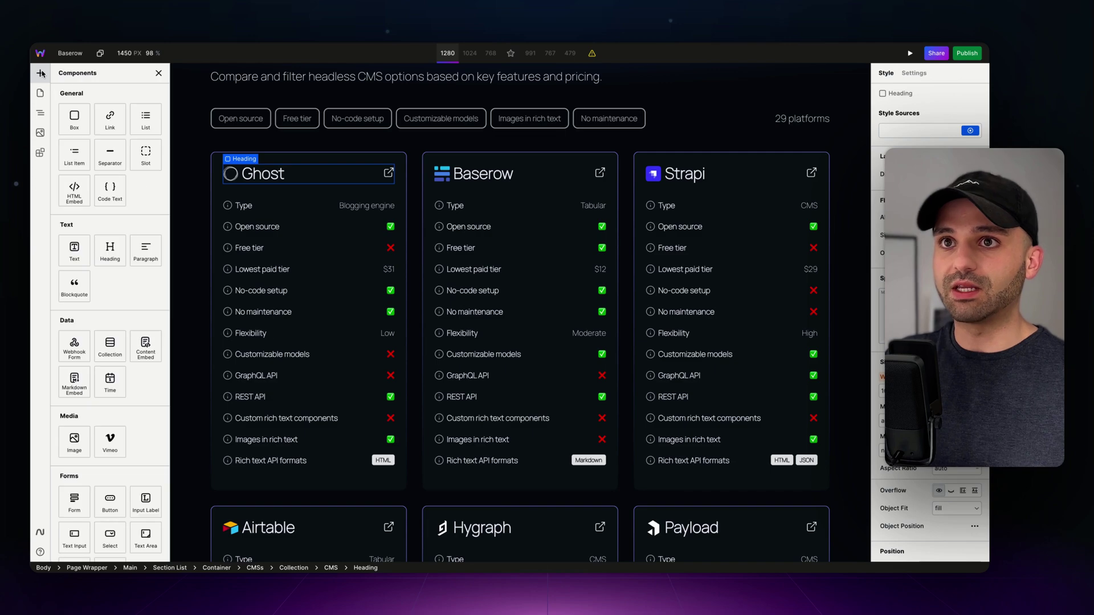
{"action": "left_click", "coordinate": [74, 191]}
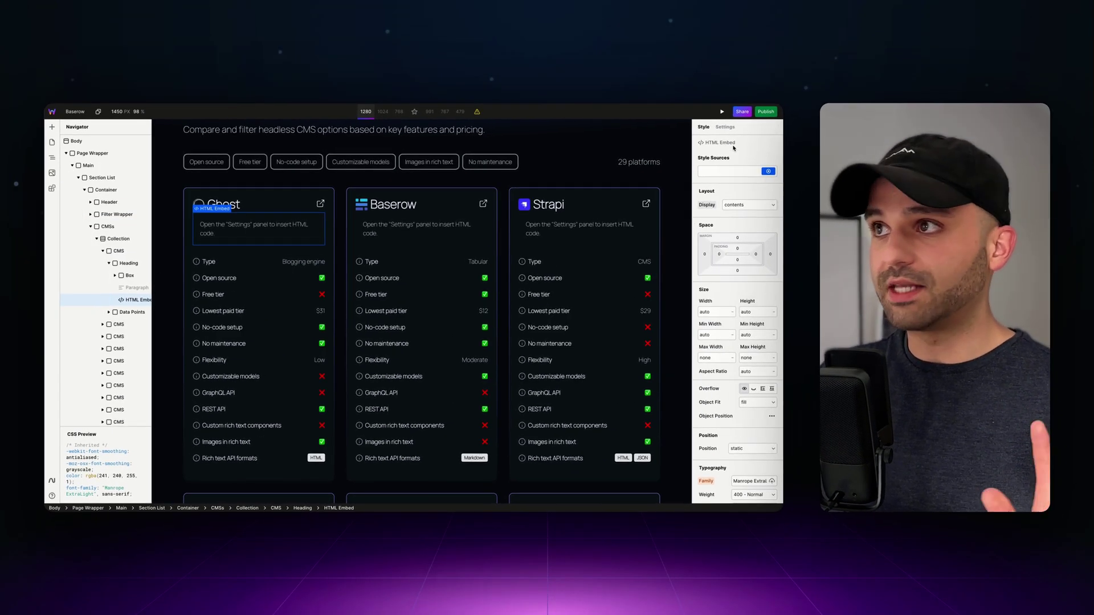
Bind the HTML Embed's Code to CMS Platform field_2481044 (About (Demo)).
{"action": "left_click", "coordinate": [725, 127]}
{"action": "left_click", "coordinate": [697, 243]}
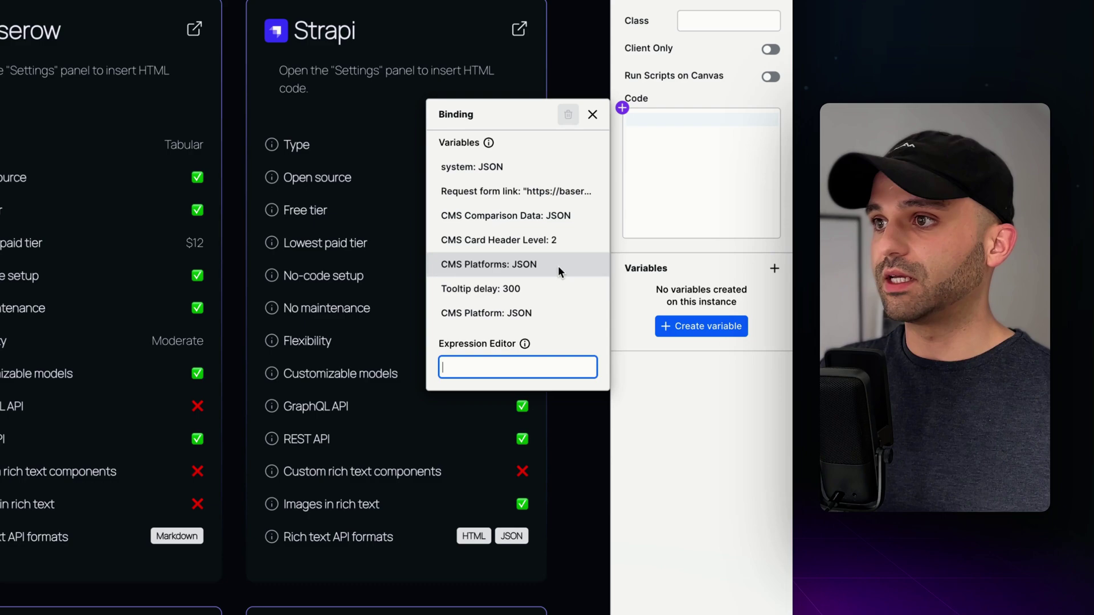
{"action": "left_click", "coordinate": [501, 310]}
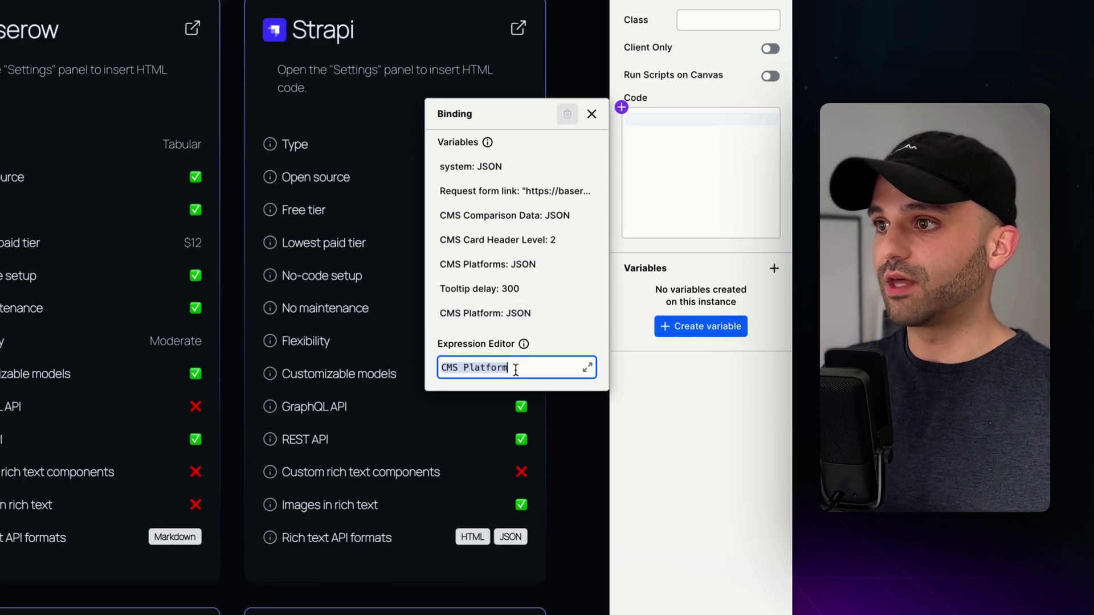
{"action": "scroll", "coordinate": [664, 416], "scroll_direction": "down", "scroll_amount": 3}
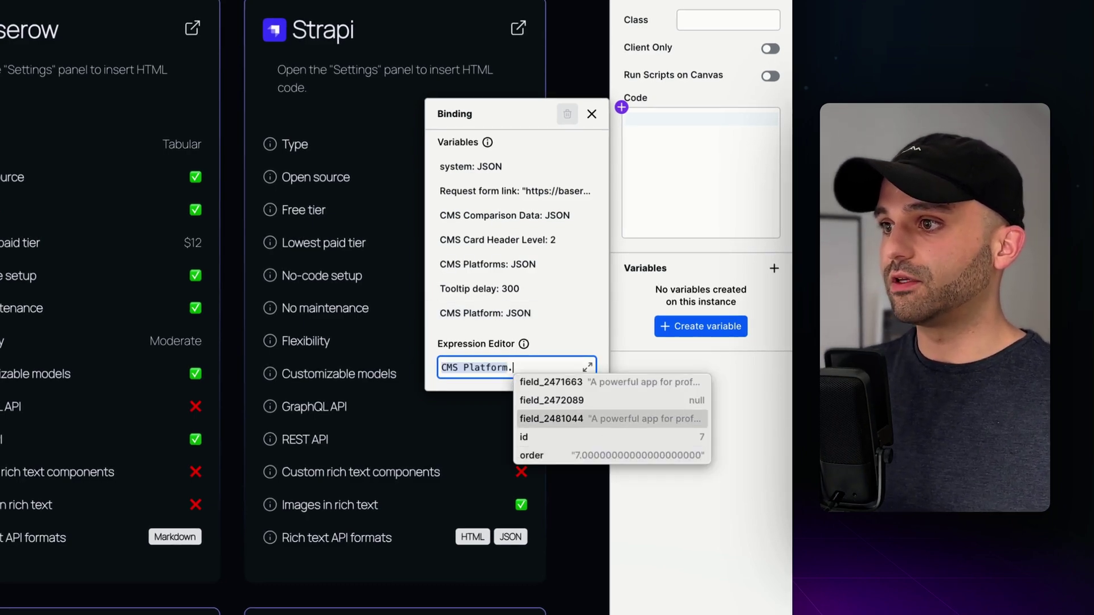
{"action": "left_click", "coordinate": [664, 419]}
{"action": "left_click", "coordinate": [676, 401]}
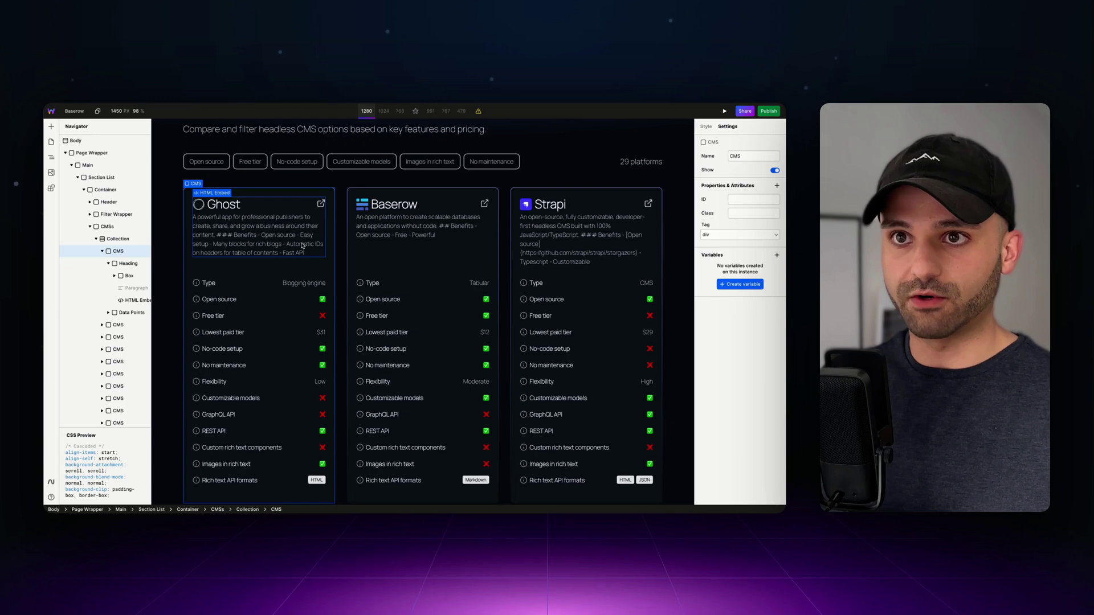
Replace the card heading's HTML Embed with a Markdown Embed.
{"action": "left_click", "coordinate": [129, 299]}
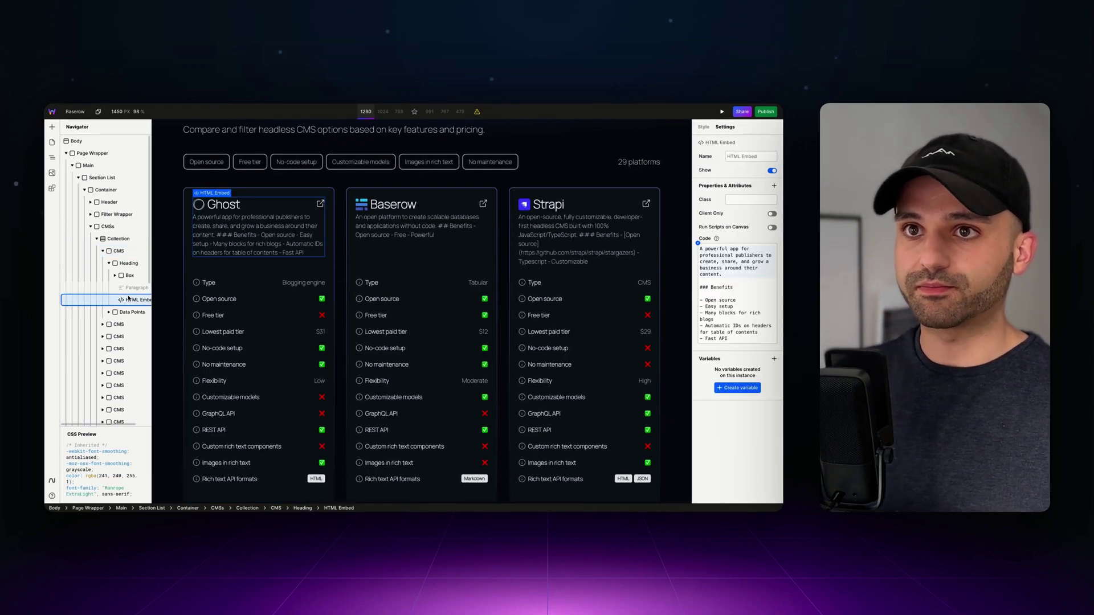
{"action": "left_click", "coordinate": [128, 263]}
{"action": "key", "text": "a"}
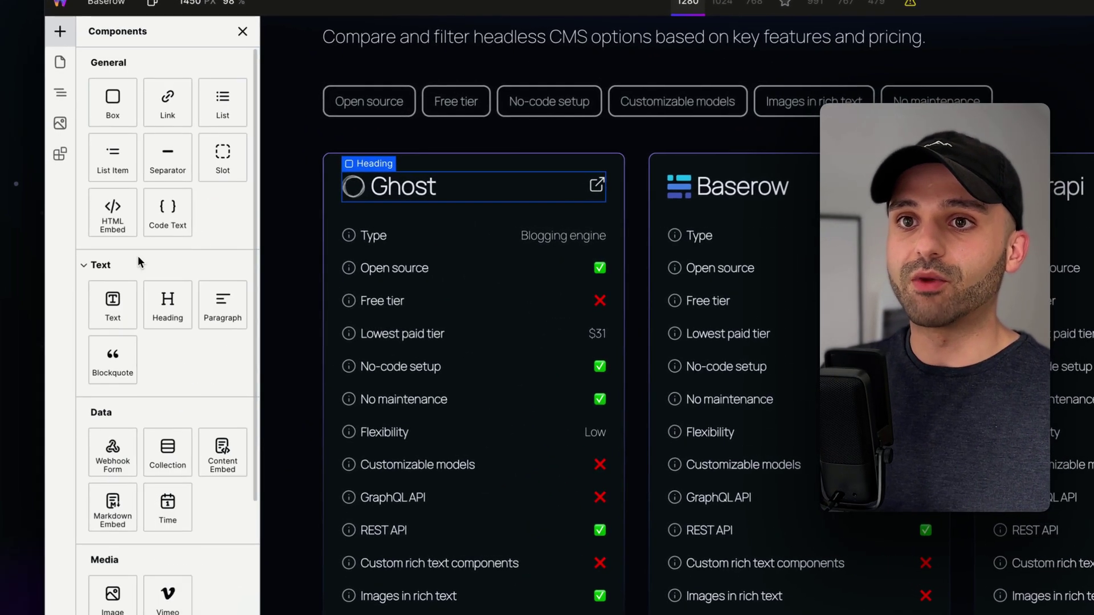
{"action": "scroll", "coordinate": [137, 262], "scroll_direction": "down", "scroll_amount": 3}
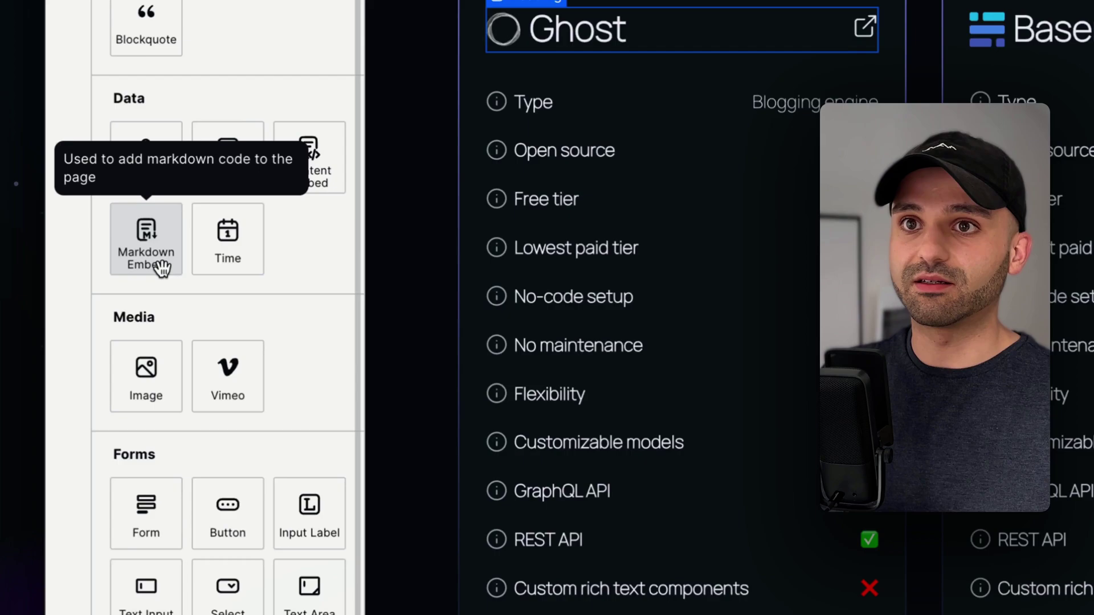
{"action": "left_click", "coordinate": [161, 262]}
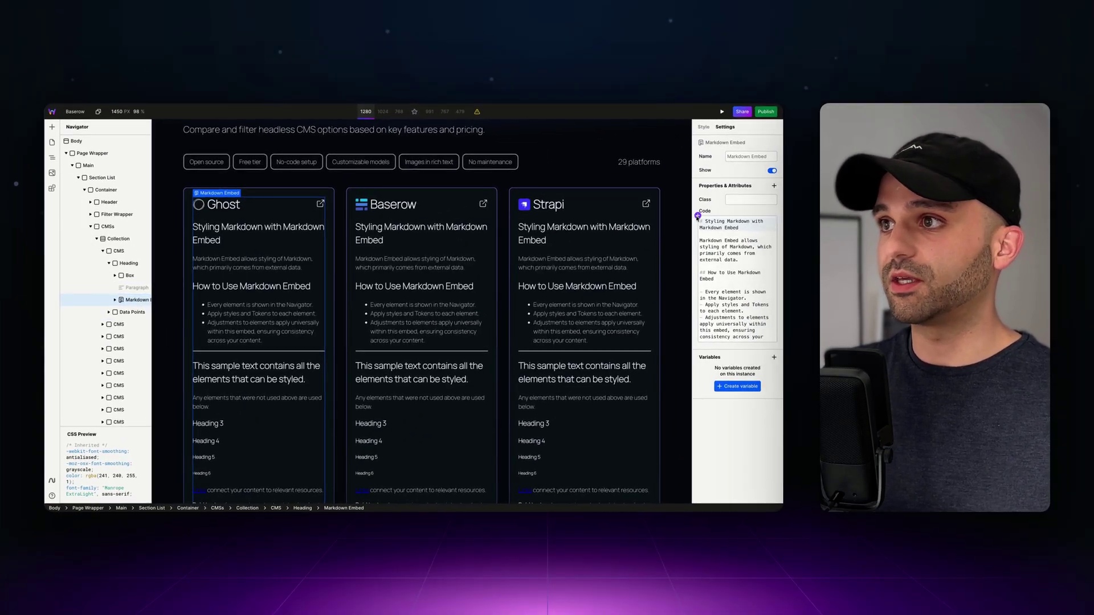
Bind the Markdown Embed's Code to CMS Platform.field_2481044.
{"action": "left_click", "coordinate": [697, 216]}
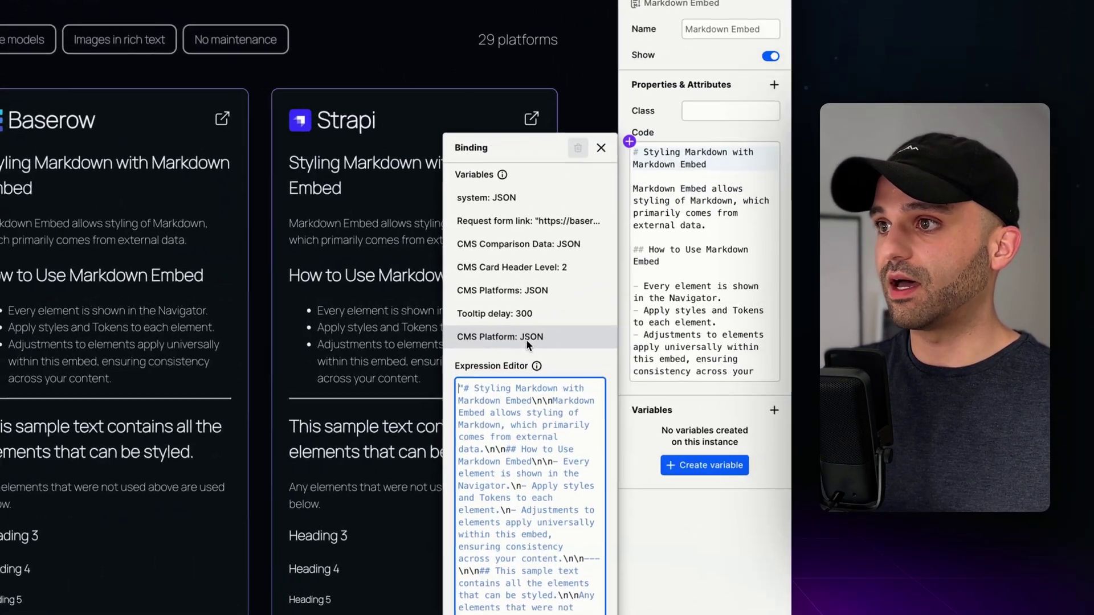
{"action": "left_click", "coordinate": [642, 317]}
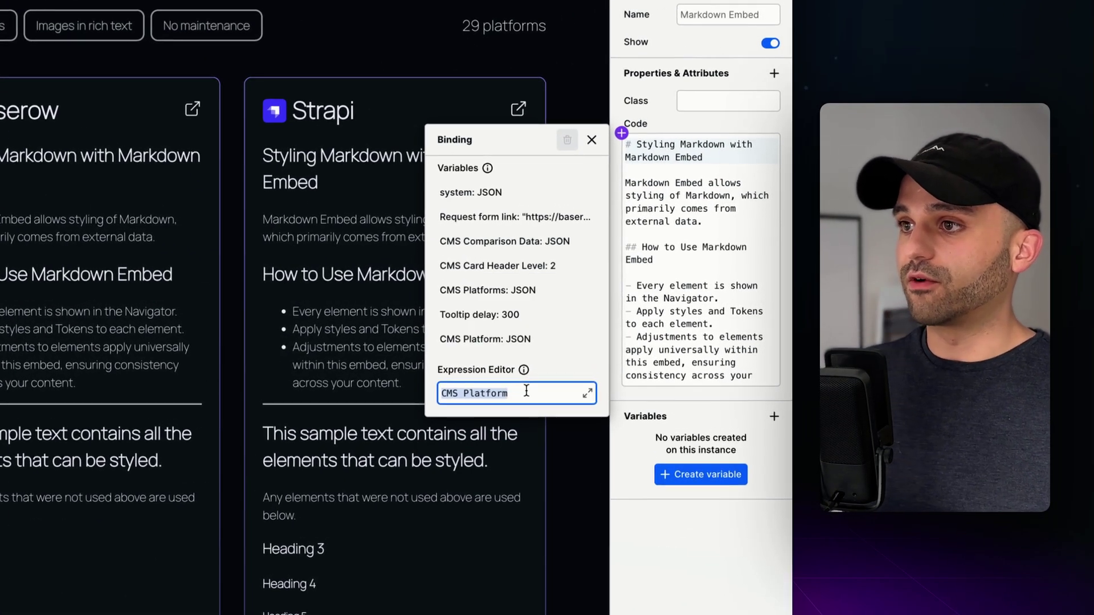
{"action": "type", "text": "."}
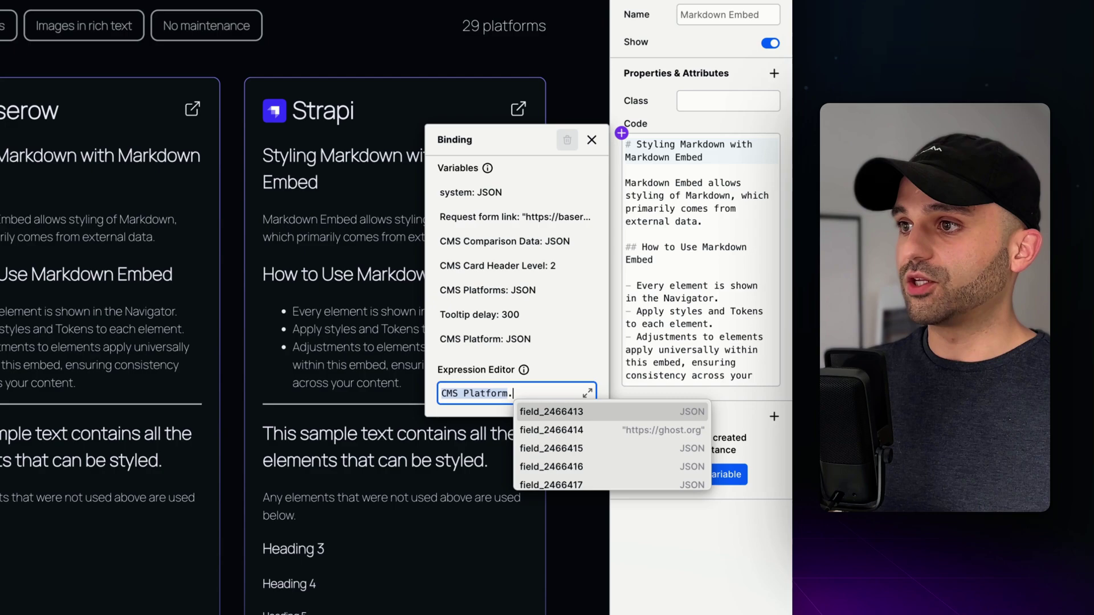
{"action": "key", "text": "Up"}
{"action": "key", "text": "Up"}
{"action": "key", "text": "Up"}
{"action": "key", "text": "Return"}
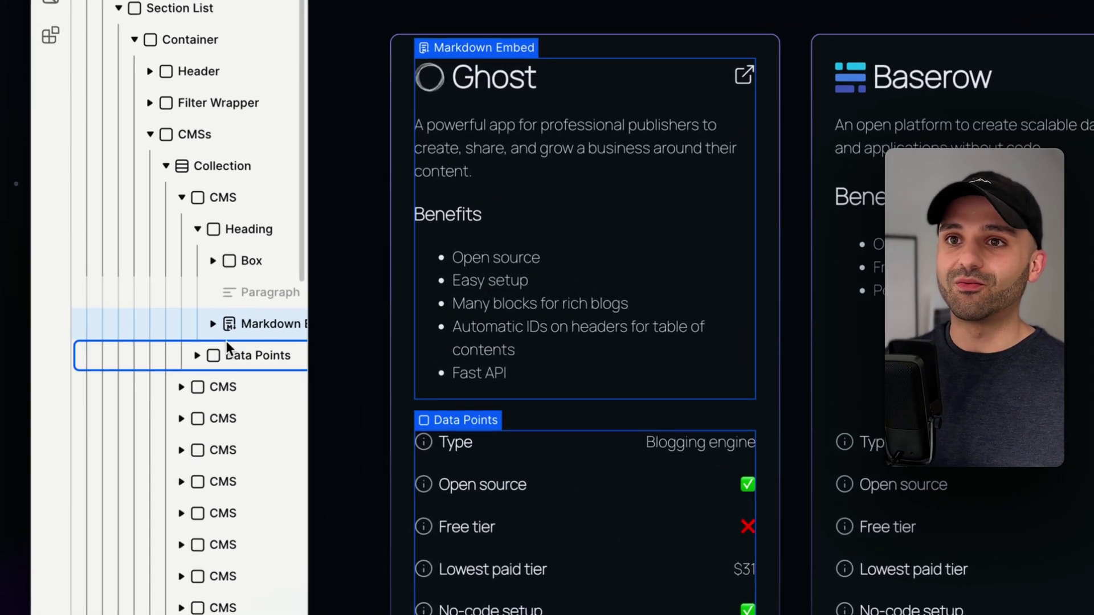
Add the list-icons token to the Markdown Embed's List element.
{"action": "left_click", "coordinate": [160, 326]}
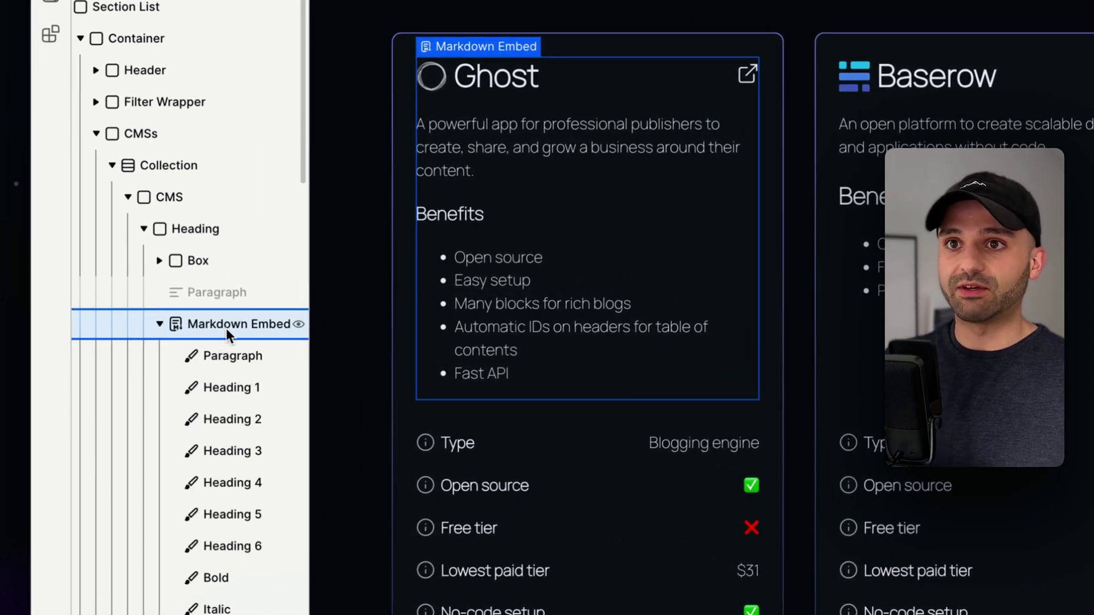
{"action": "scroll", "coordinate": [227, 329], "scroll_direction": "down", "scroll_amount": 4}
{"action": "scroll", "coordinate": [239, 364], "scroll_direction": "down", "scroll_amount": 5}
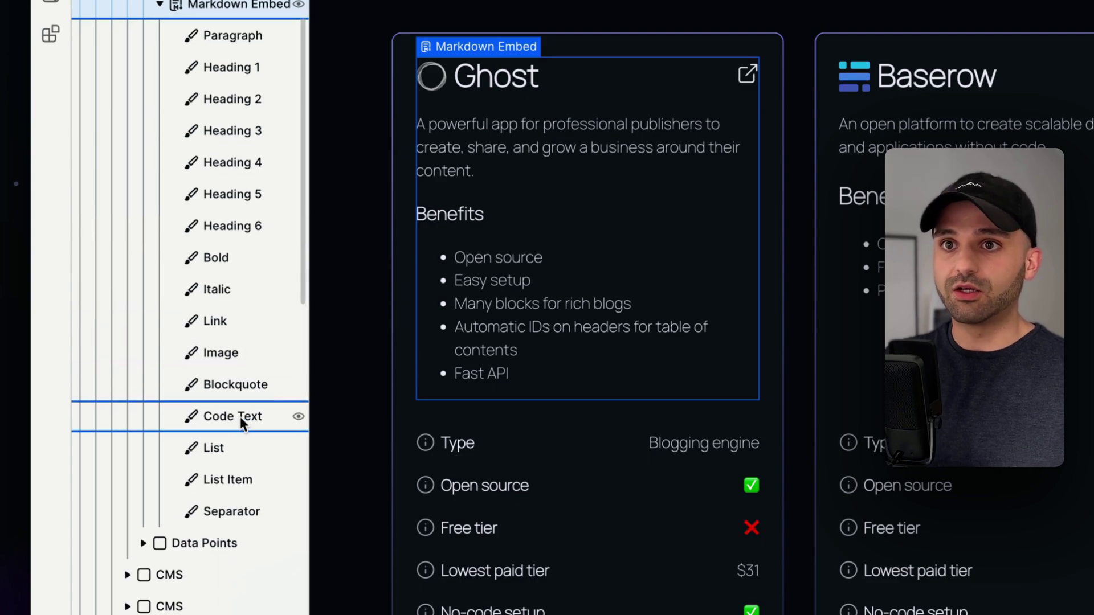
{"action": "left_click", "coordinate": [239, 448]}
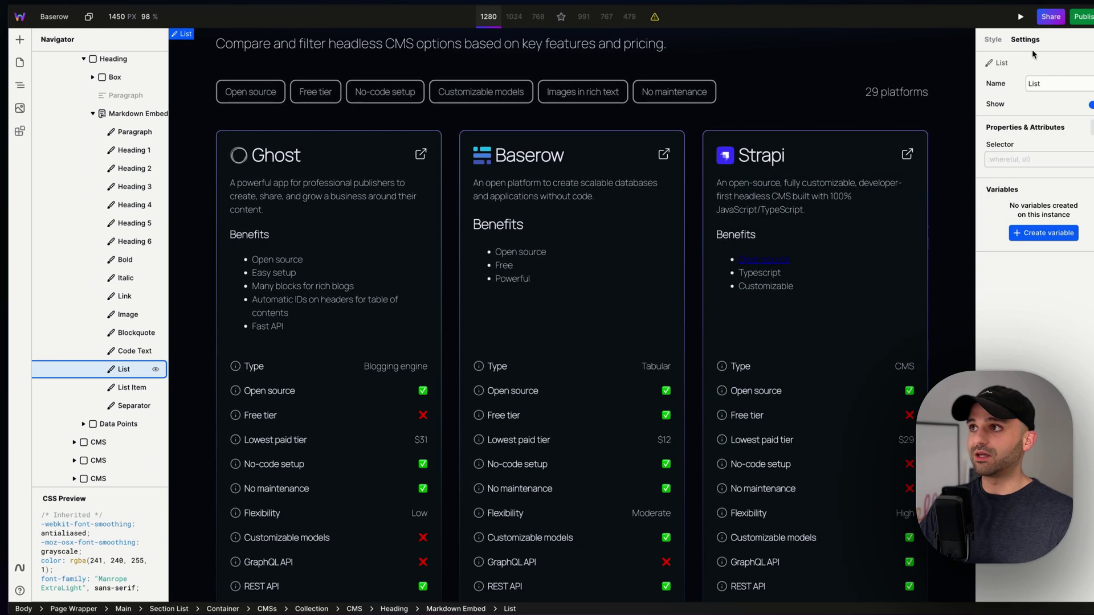
{"action": "left_click", "coordinate": [976, 40]}
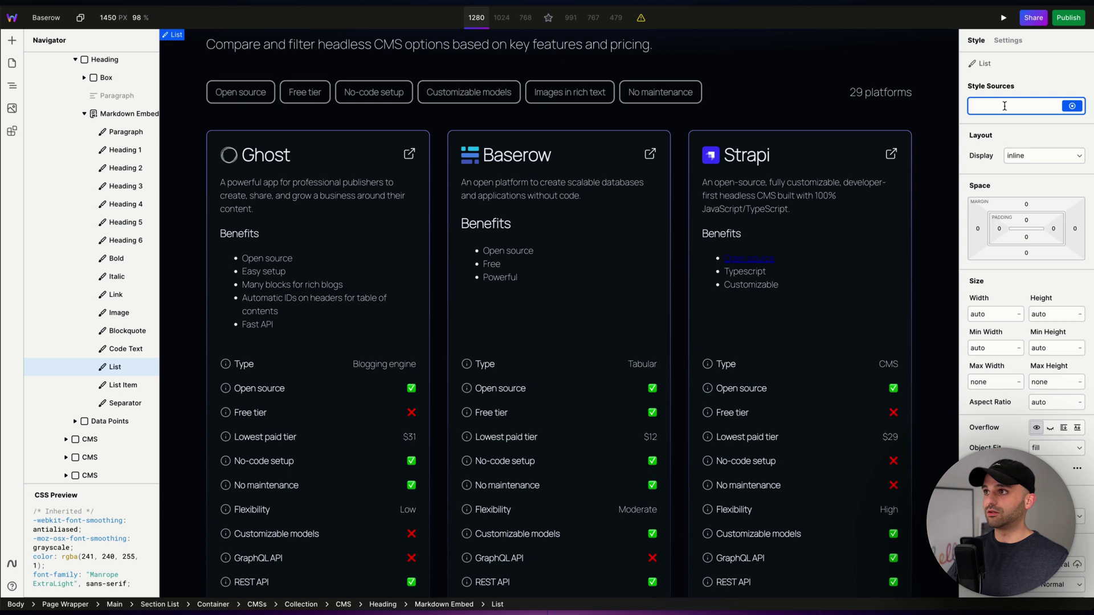
{"action": "type", "text": "list-"}
{"action": "key", "text": "Return"}
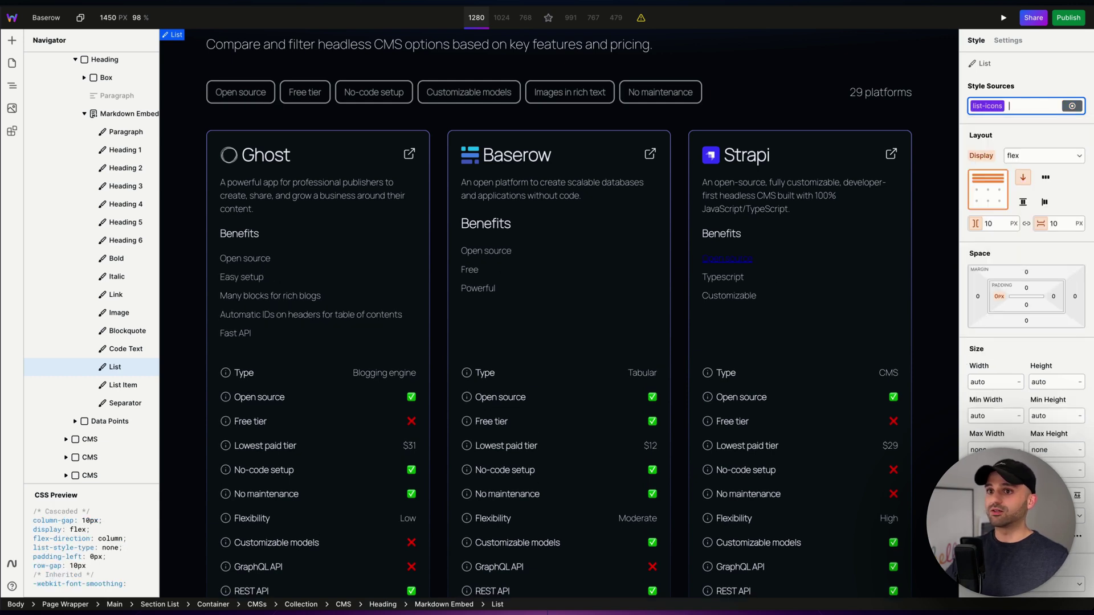
Add the list-icon token to List Item so bullets become checkmarks.
{"action": "scroll", "coordinate": [114, 285], "scroll_direction": "down", "scroll_amount": 2}
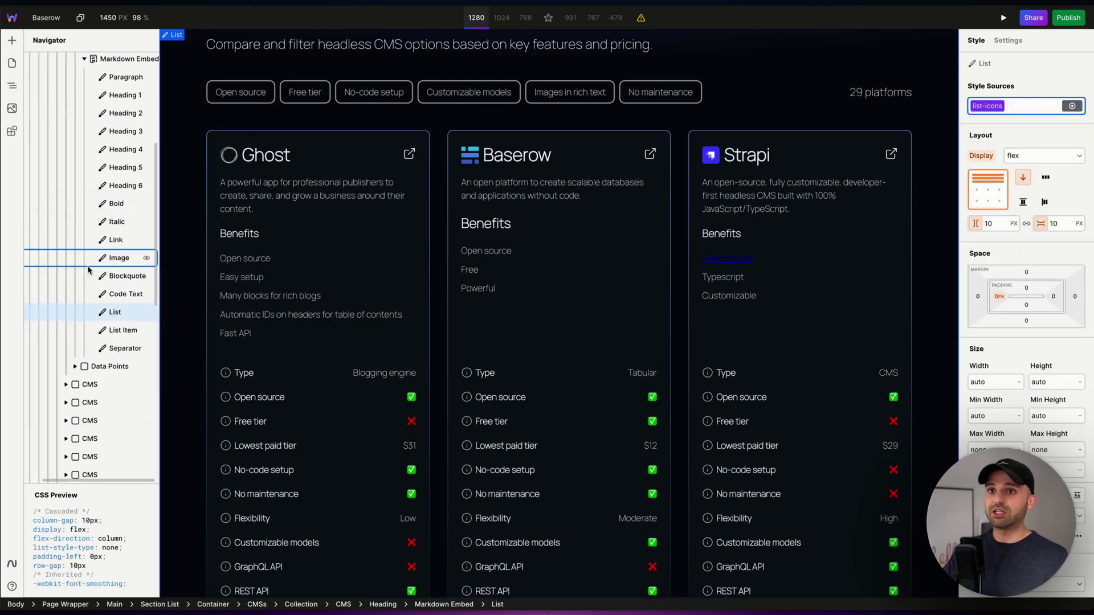
{"action": "left_click", "coordinate": [132, 331]}
{"action": "left_click", "coordinate": [1015, 108]}
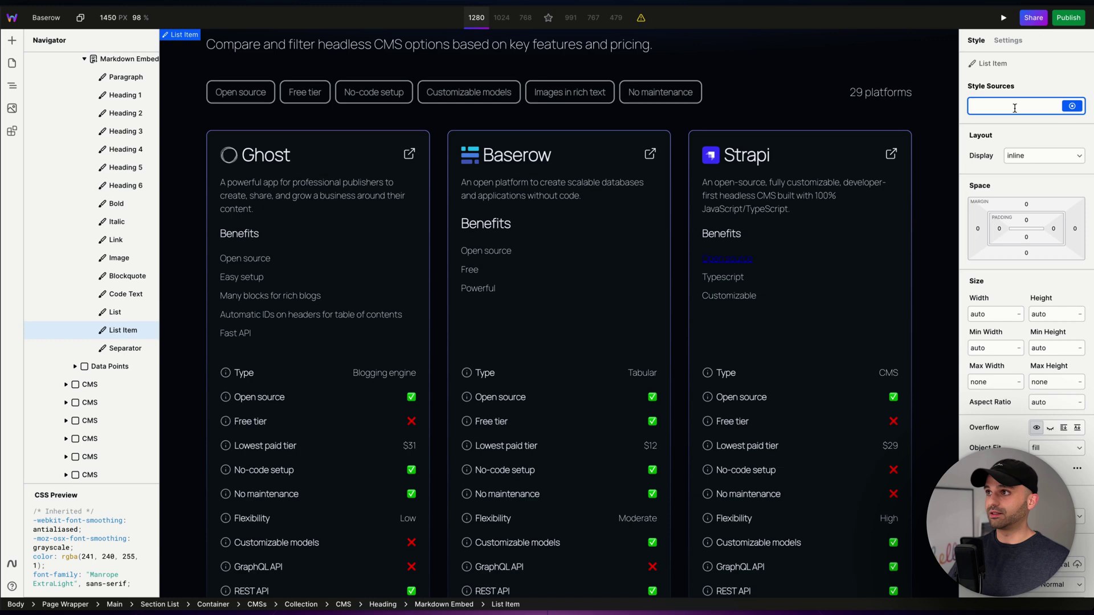
{"action": "type", "text": "list"}
{"action": "key", "text": "Return"}
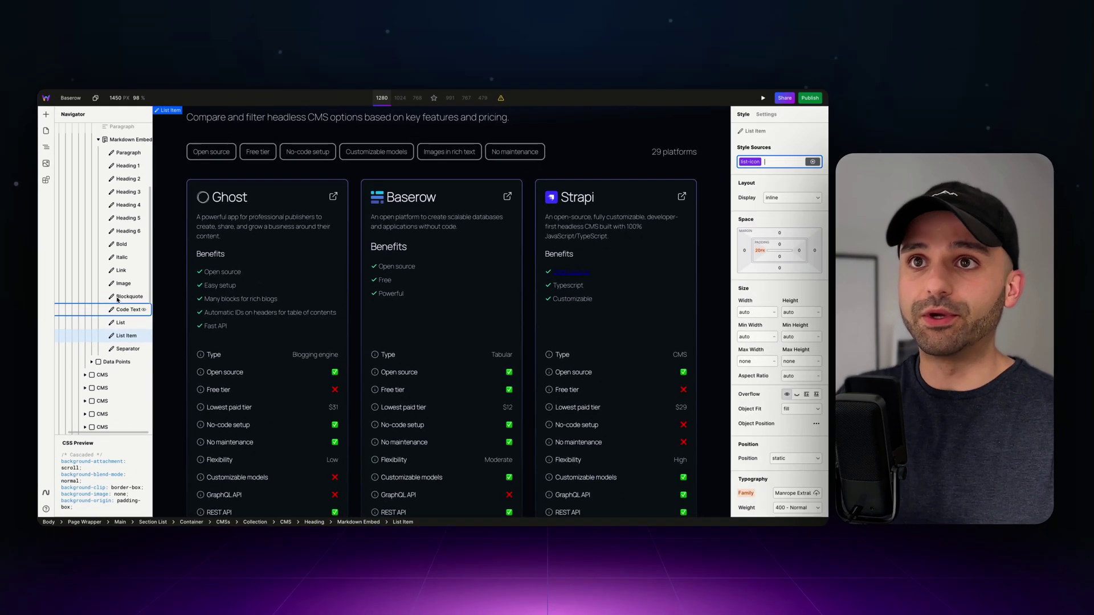
{"action": "scroll", "coordinate": [116, 133], "scroll_direction": "up", "scroll_amount": 2}
{"action": "left_click", "coordinate": [122, 185]}
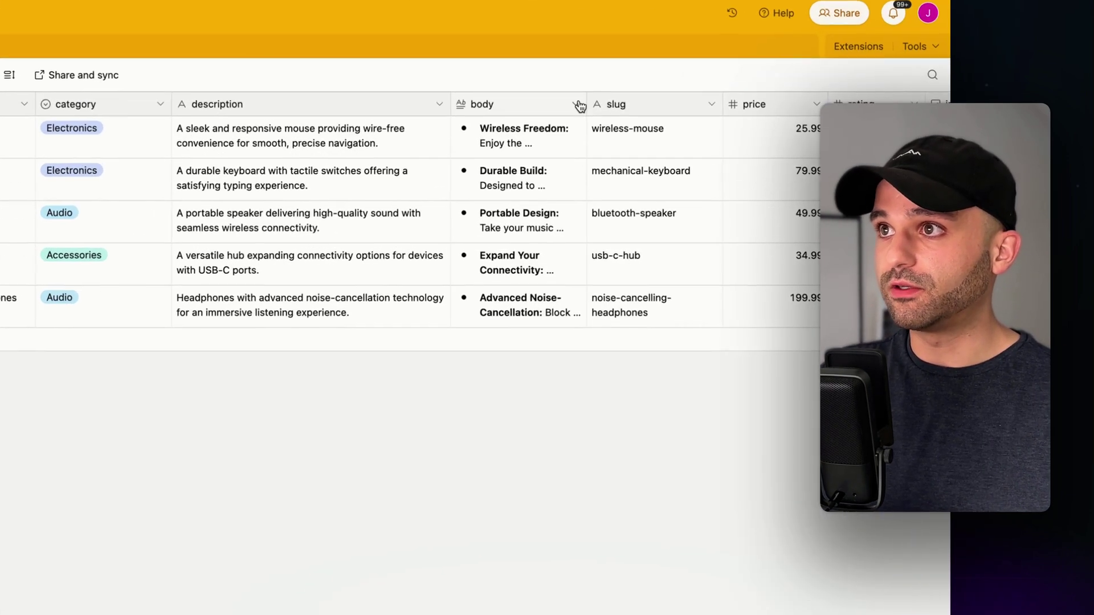
{"action": "left_click", "coordinate": [593, 161]}
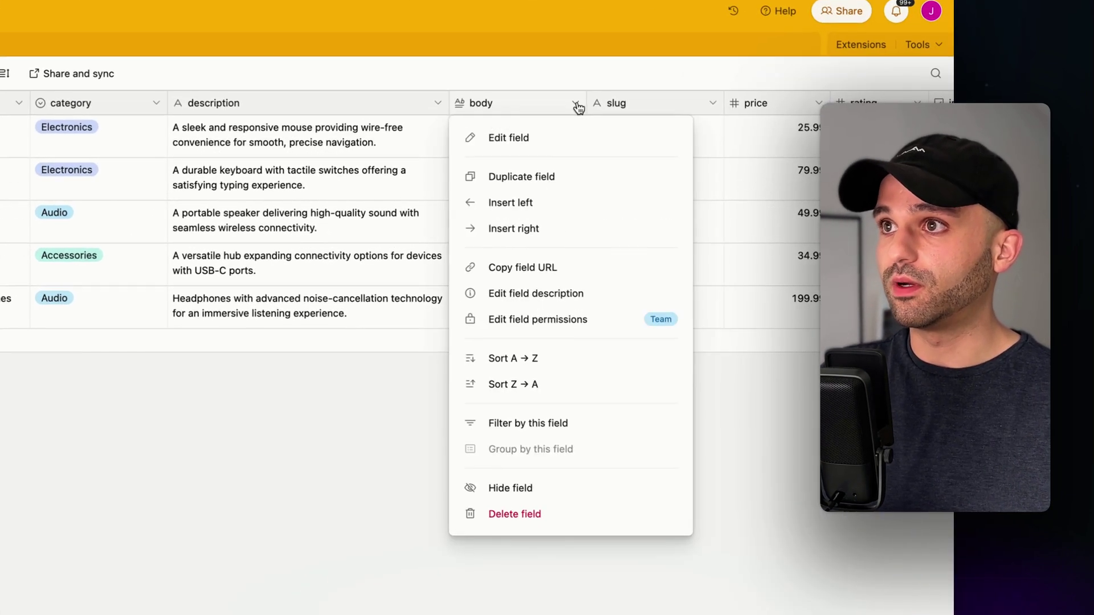
{"action": "left_click", "coordinate": [543, 142]}
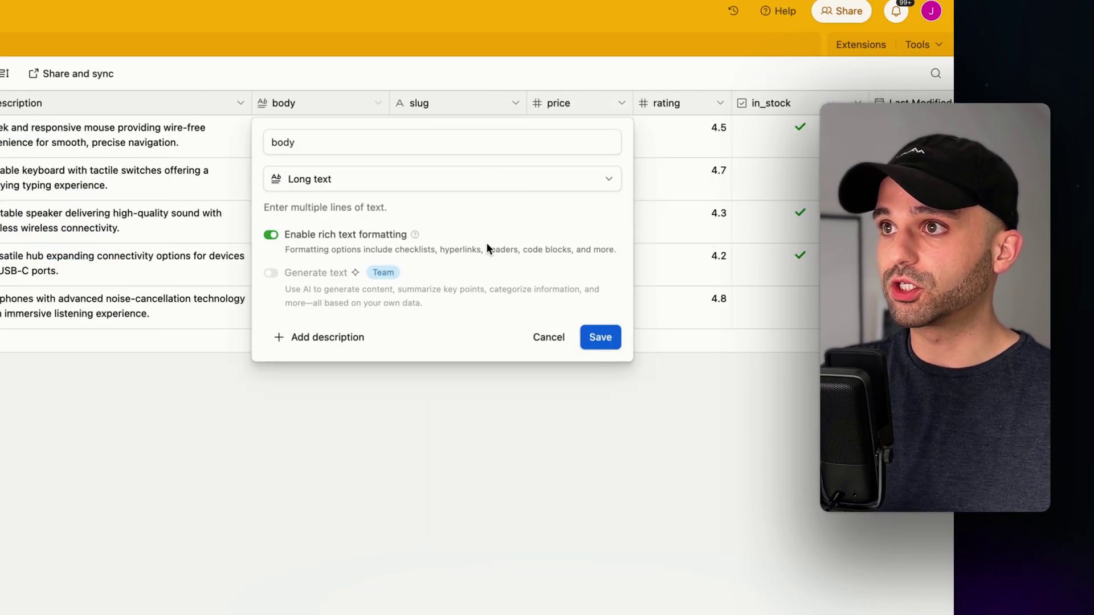
{"action": "left_click", "coordinate": [503, 438]}
{"action": "left_click", "coordinate": [329, 135]}
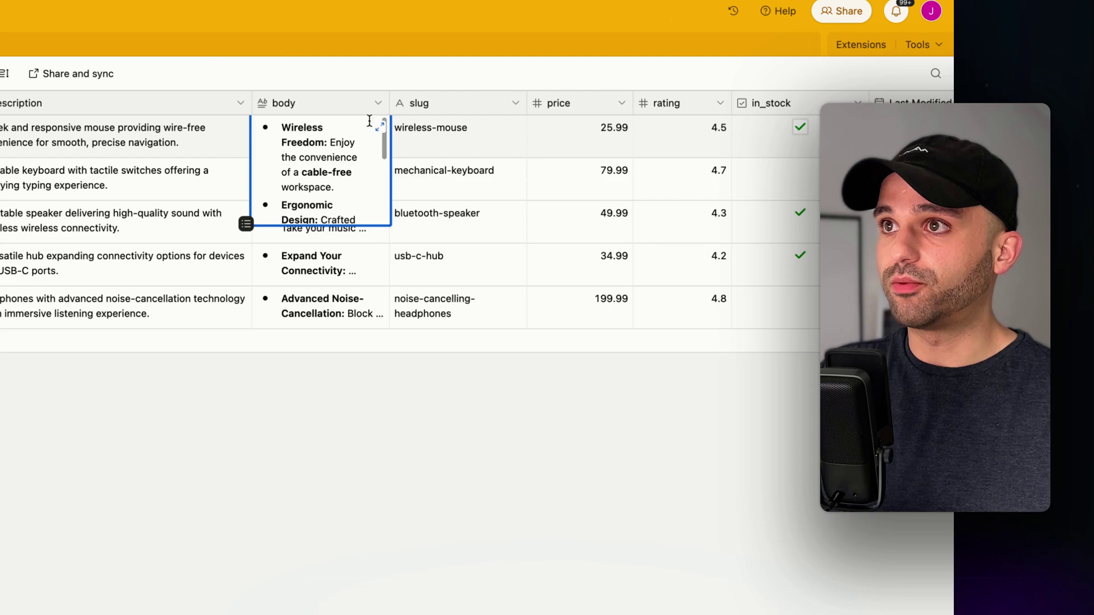
{"action": "left_click", "coordinate": [379, 125]}
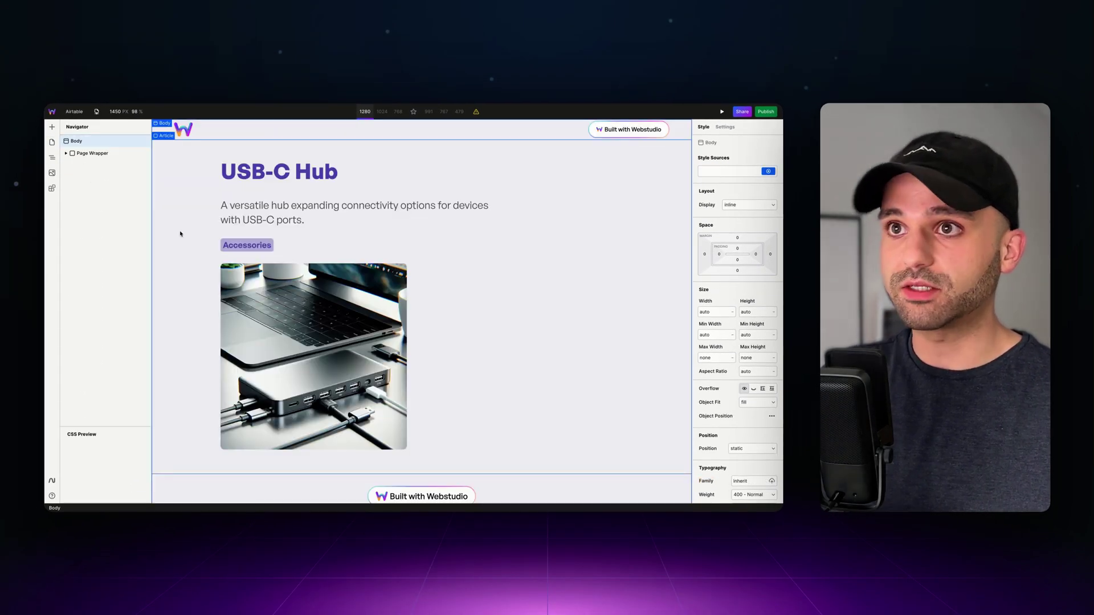
Insert a Markdown Embed after the USB-C Hub description paragraph.
{"action": "left_click", "coordinate": [319, 211]}
{"action": "left_click", "coordinate": [51, 127]}
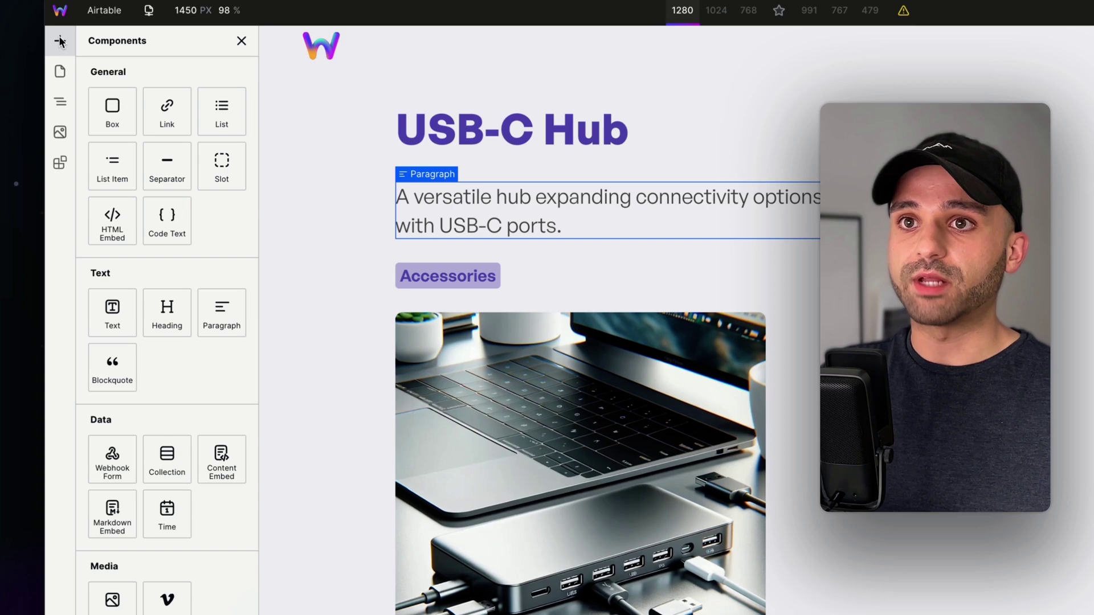
{"action": "scroll", "coordinate": [142, 353], "scroll_direction": "down", "scroll_amount": 4}
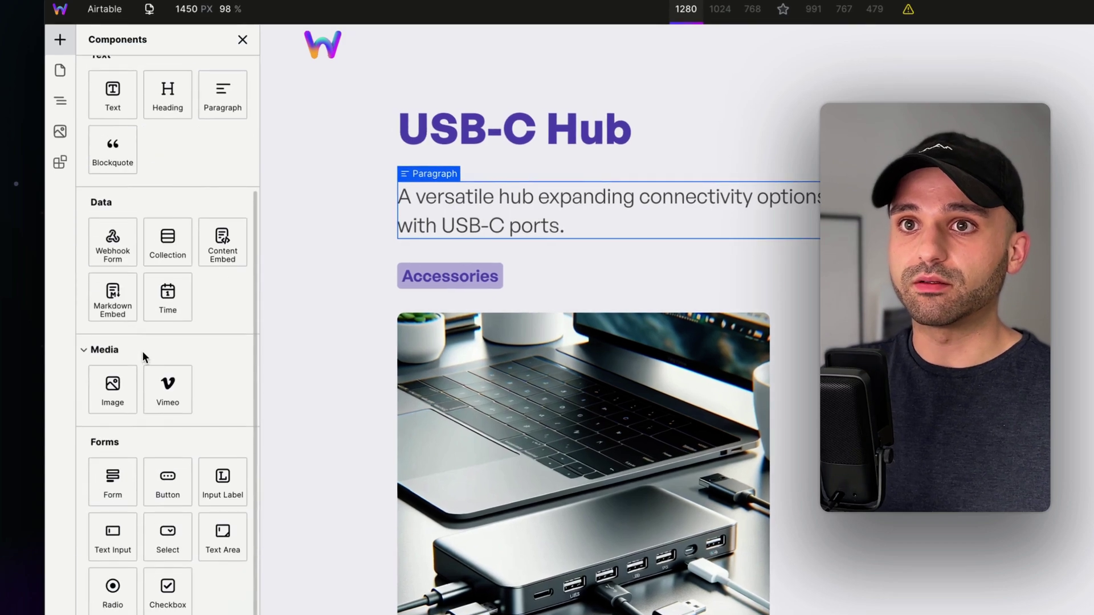
{"action": "left_click", "coordinate": [120, 317]}
{"action": "left_click", "coordinate": [1093, 39]}
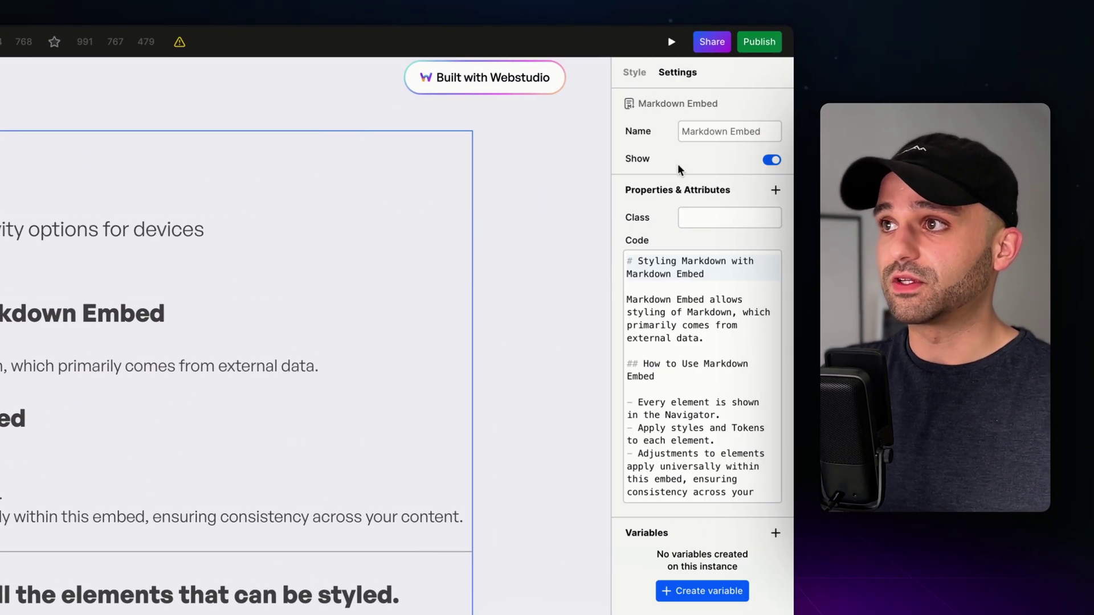
{"action": "triple_click", "coordinate": [684, 323]}
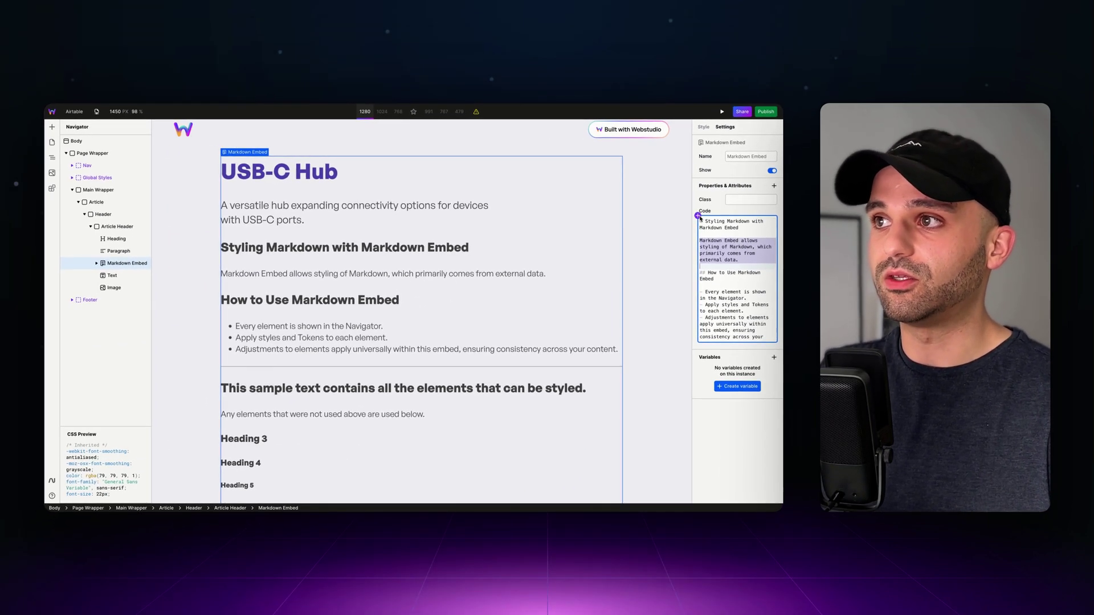
Bind the Markdown Embed's Code to Airtable Data.data.records[0].fields.body.
{"action": "left_click", "coordinate": [698, 215]}
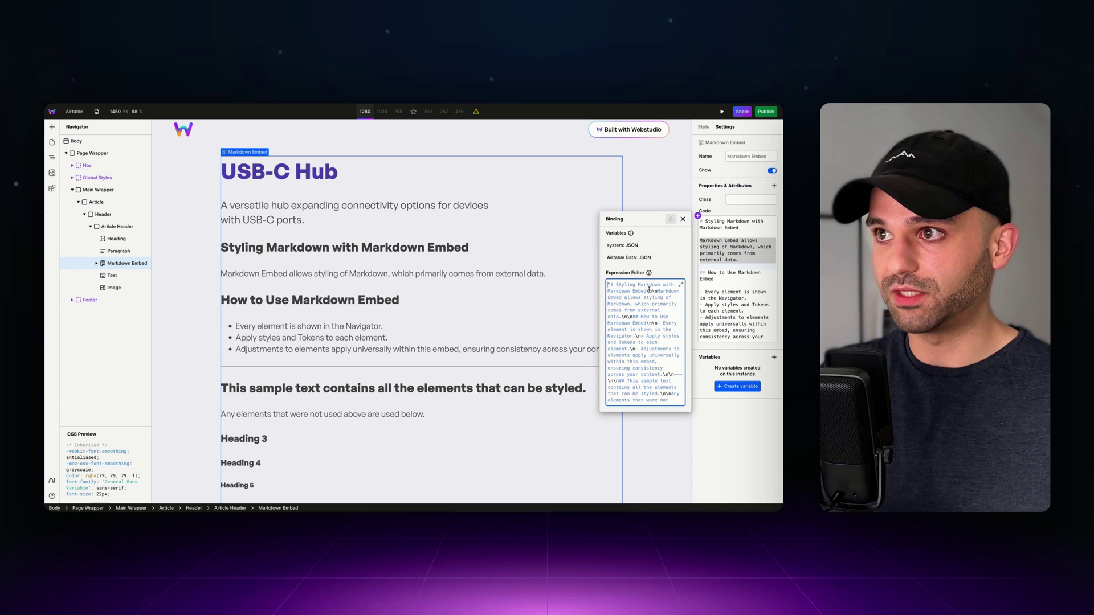
{"action": "key", "text": "ctrl+a"}
{"action": "left_click", "coordinate": [647, 259]}
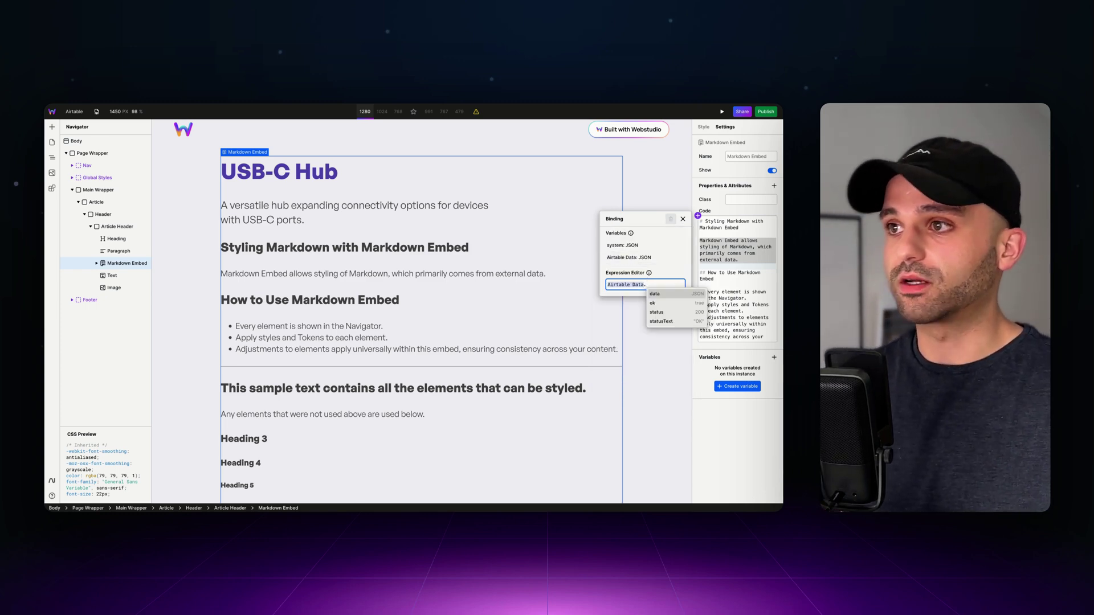
{"action": "key", "text": "Return"}
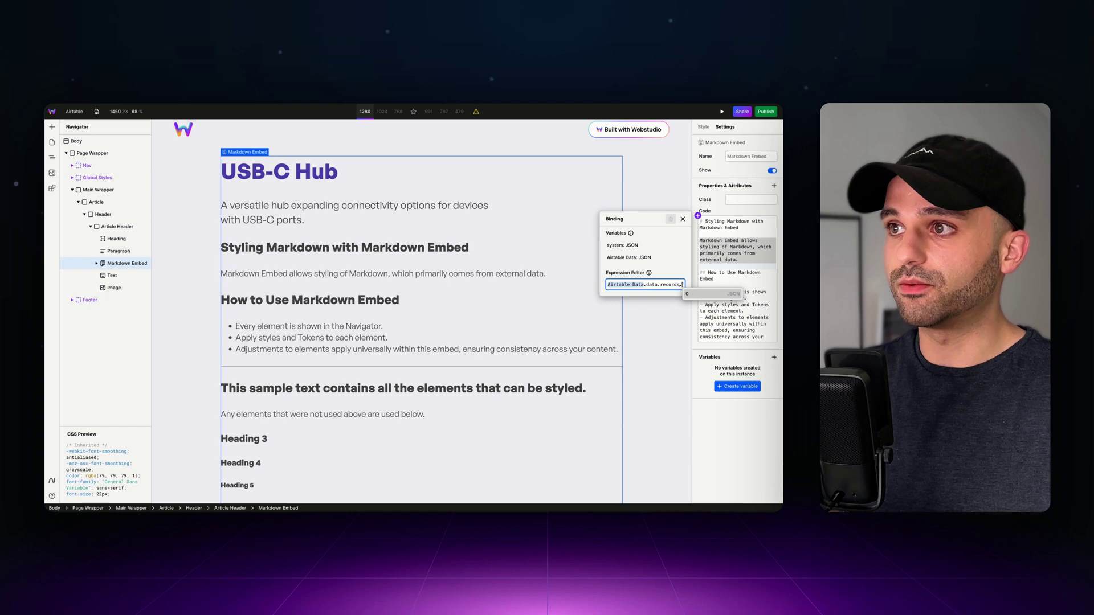
{"action": "key", "text": "Return"}
{"action": "type", "text": "."}
{"action": "key", "text": "Return"}
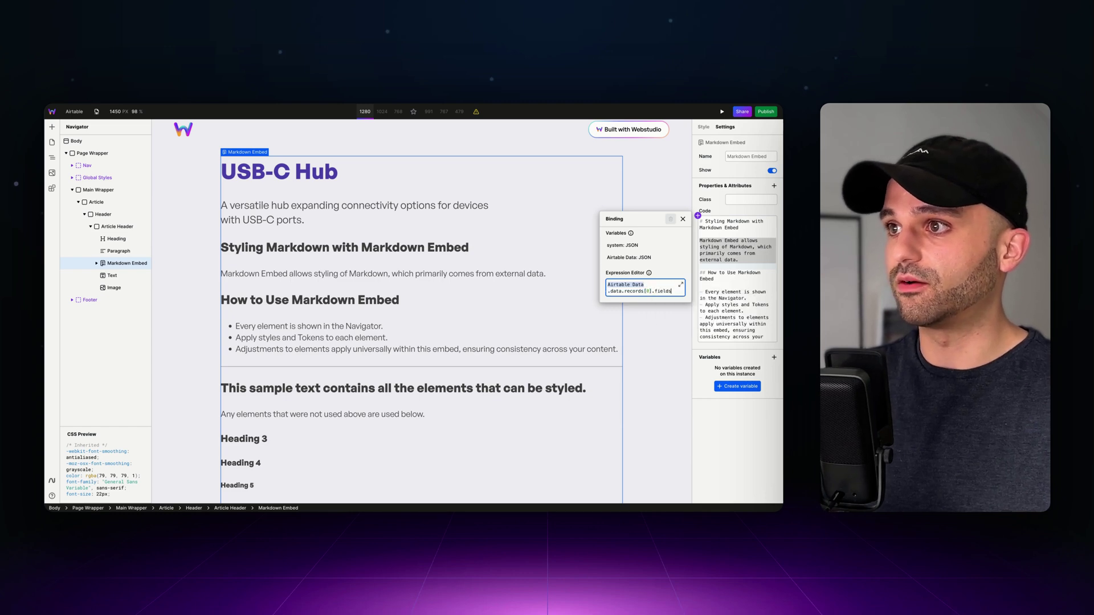
{"action": "type", "text": "."}
{"action": "key", "text": "Up"}
{"action": "key", "text": "Return"}
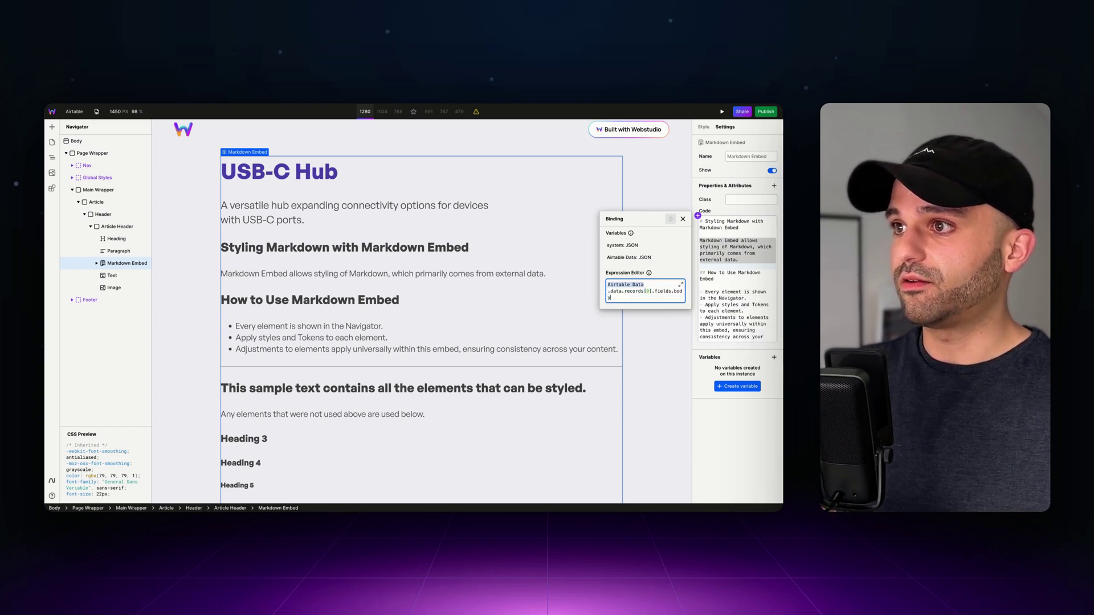
{"action": "left_click", "coordinate": [425, 354]}
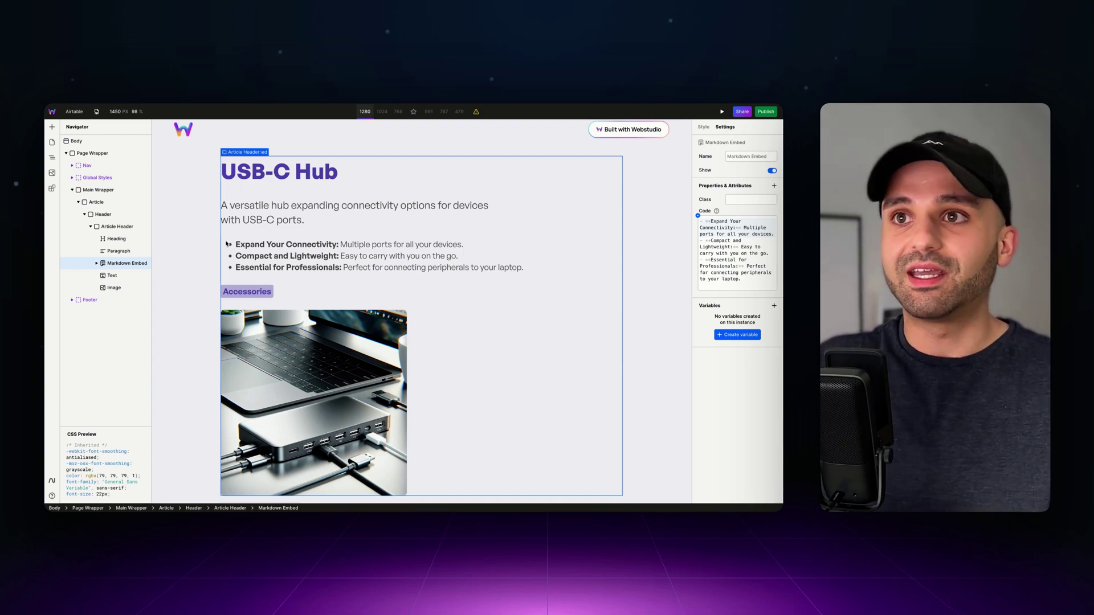
Expand the Markdown Embed in the Navigator to show its Paragraph, Heading, List and List Item children.
{"action": "left_click", "coordinate": [99, 263]}
{"action": "scroll", "coordinate": [105, 278], "scroll_direction": "down", "scroll_amount": 1}
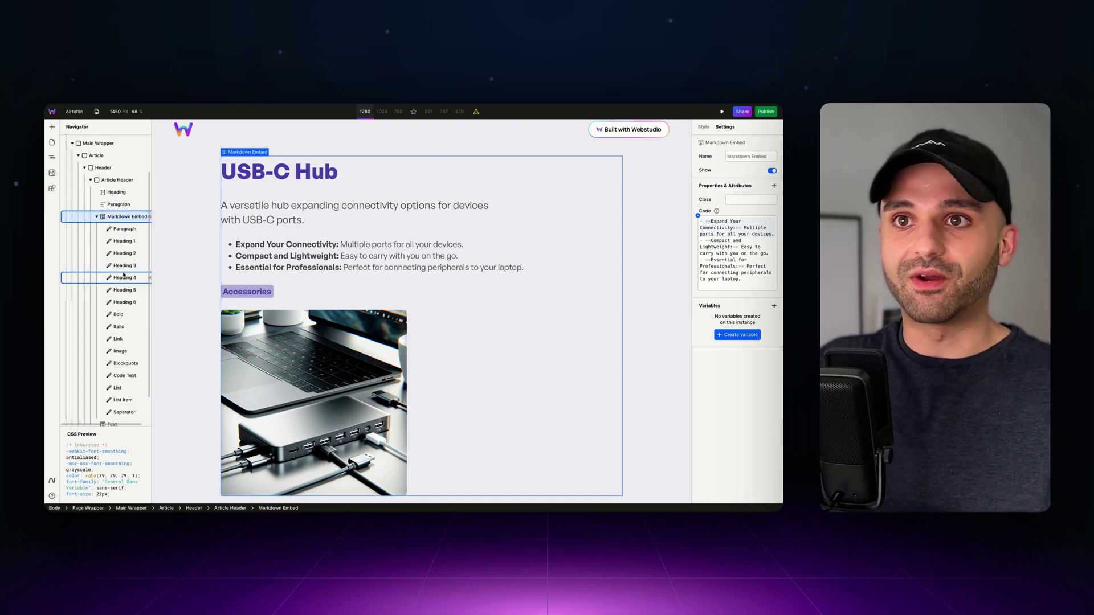